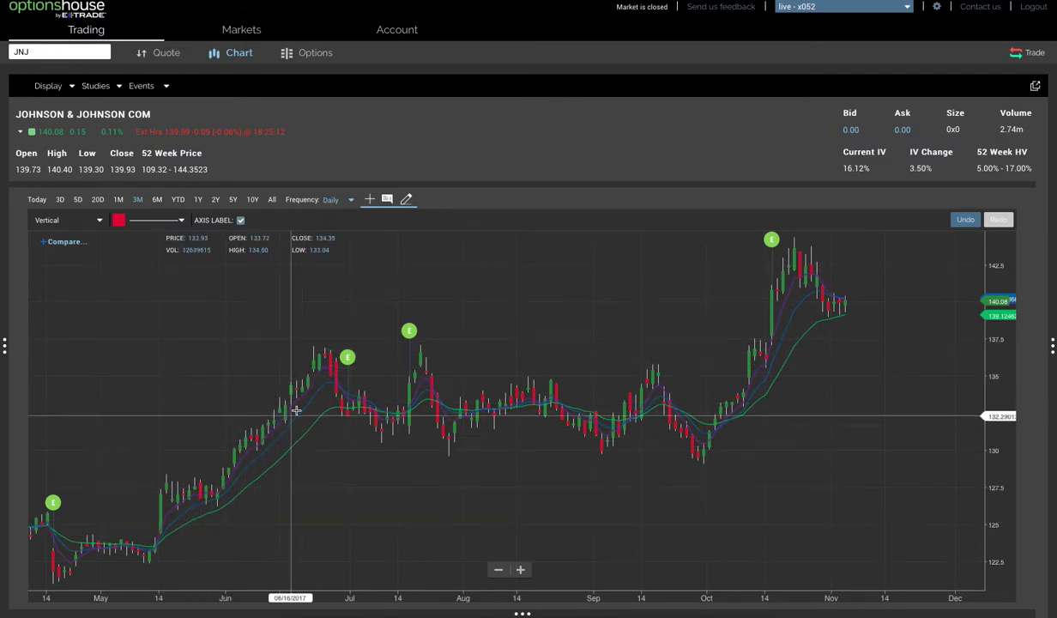
Place a red vertical line on the JNJ daily chart at about 06/21/2017
click(309, 351)
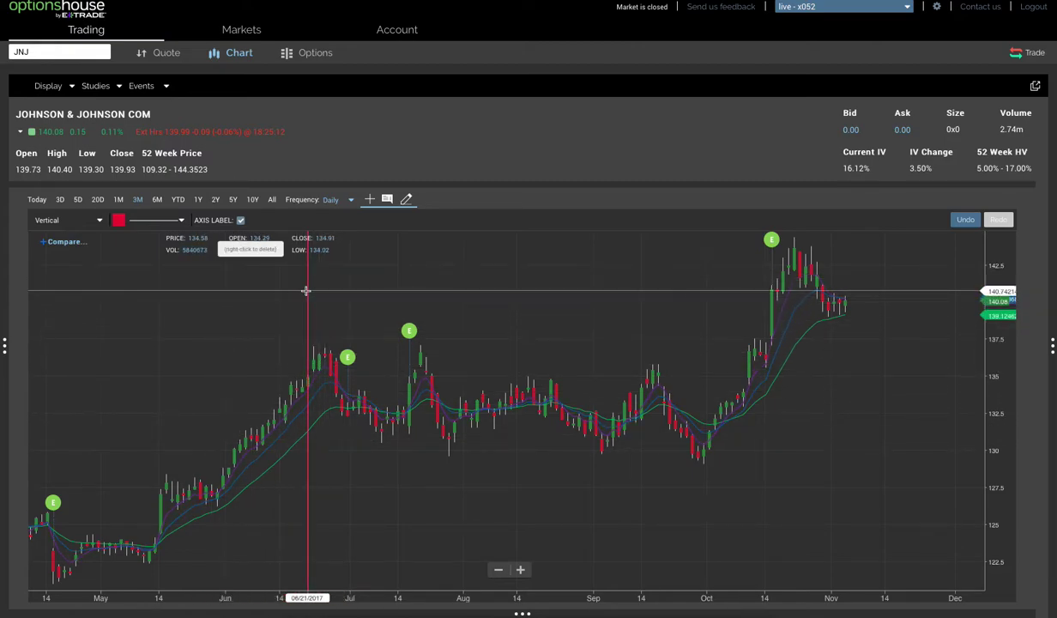
With the Horizontal drawing tool, place two price lines on the JNJ chart at about 137 and 130
click(84, 224)
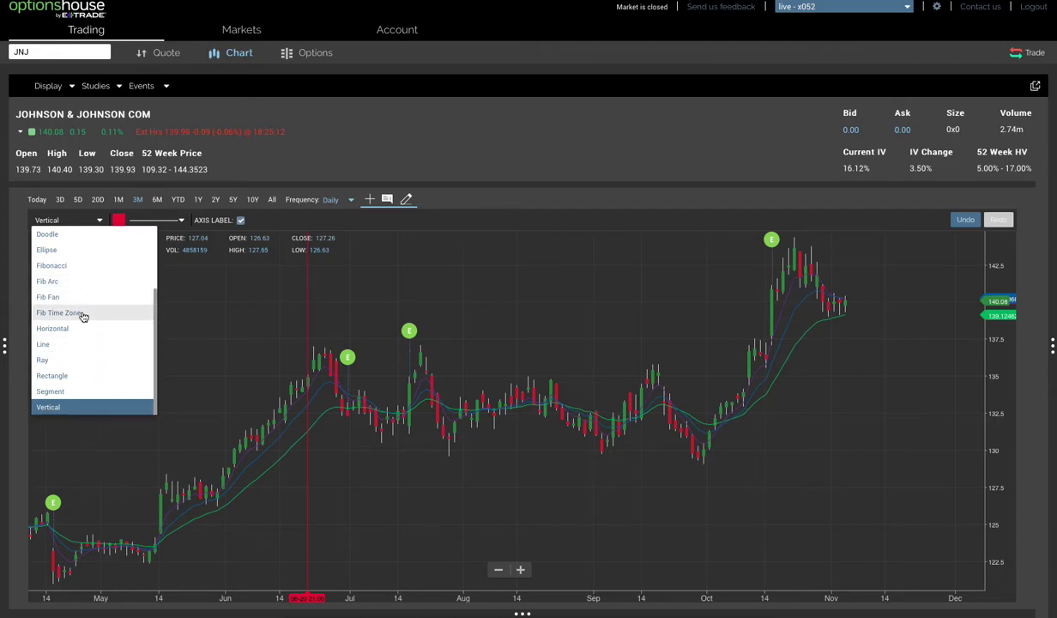
click(52, 327)
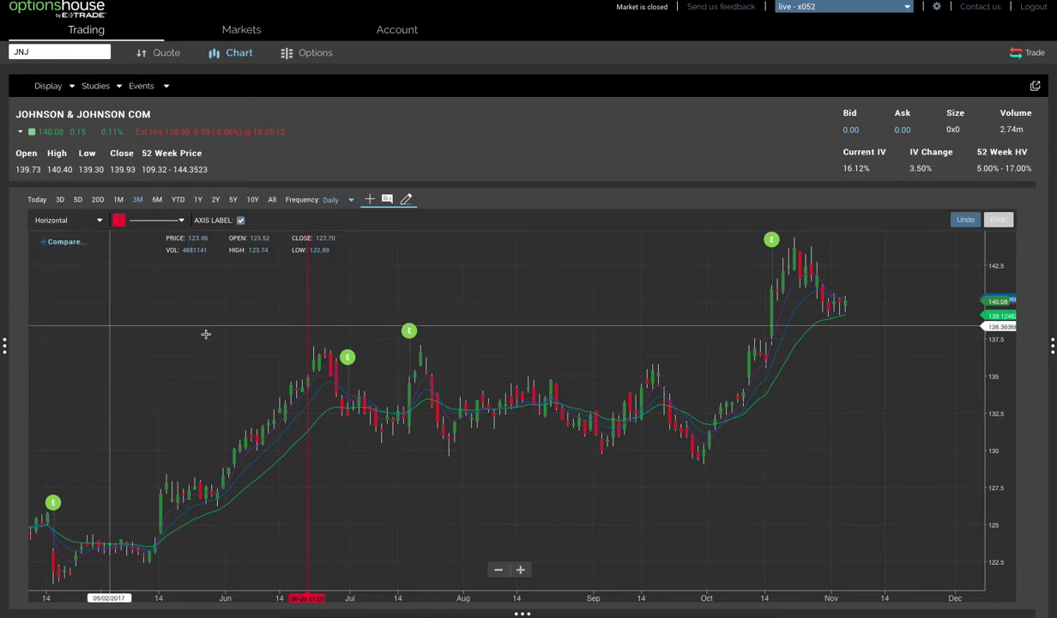
click(305, 348)
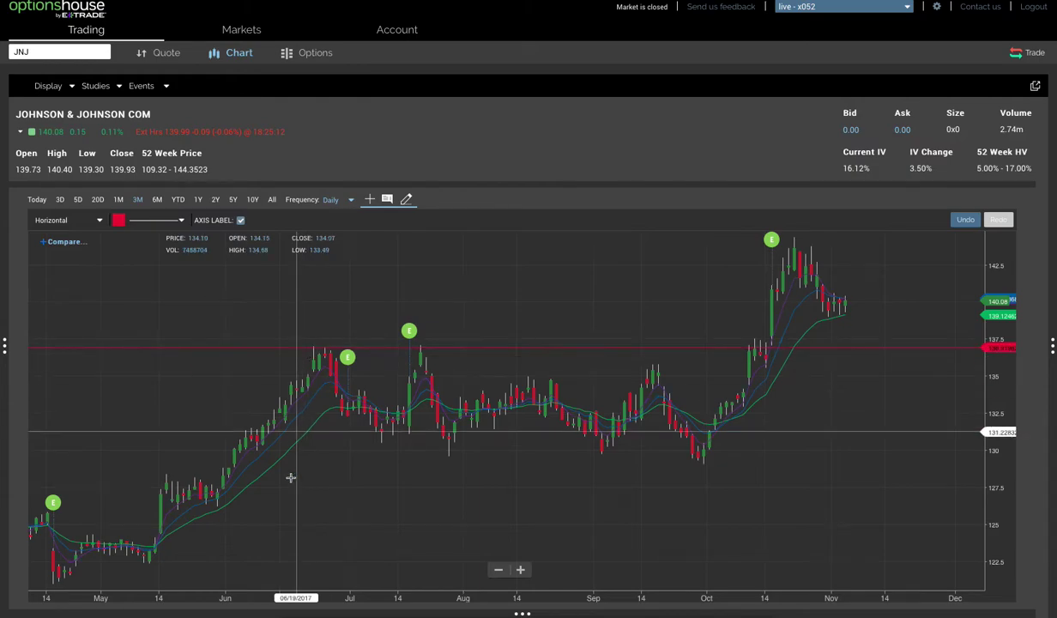
click(420, 445)
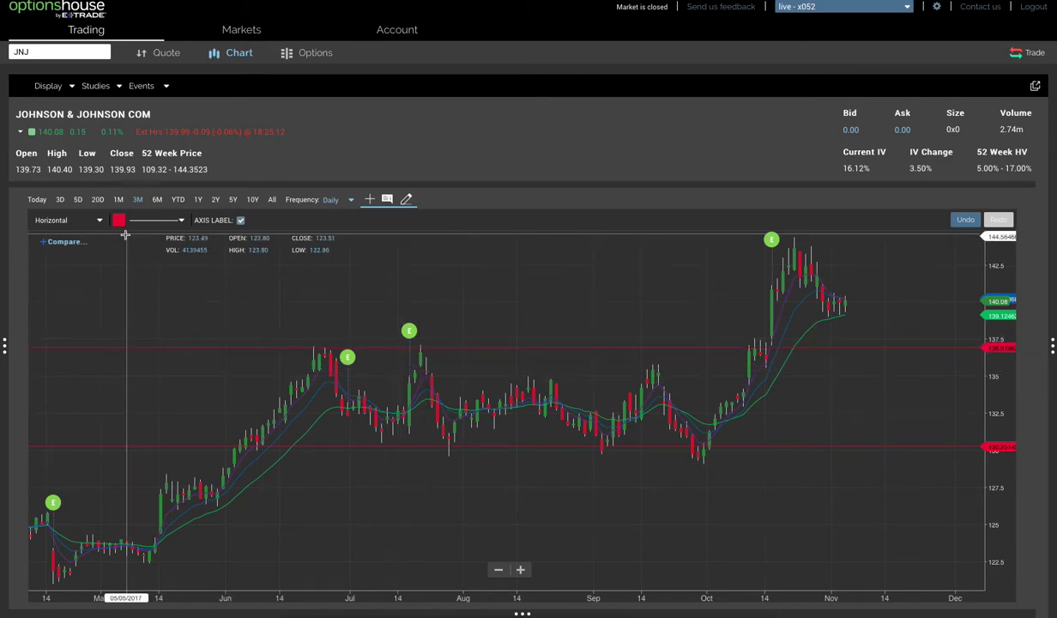
Draw an ellipse around the late-July candles on the JNJ chart
click(99, 221)
click(95, 250)
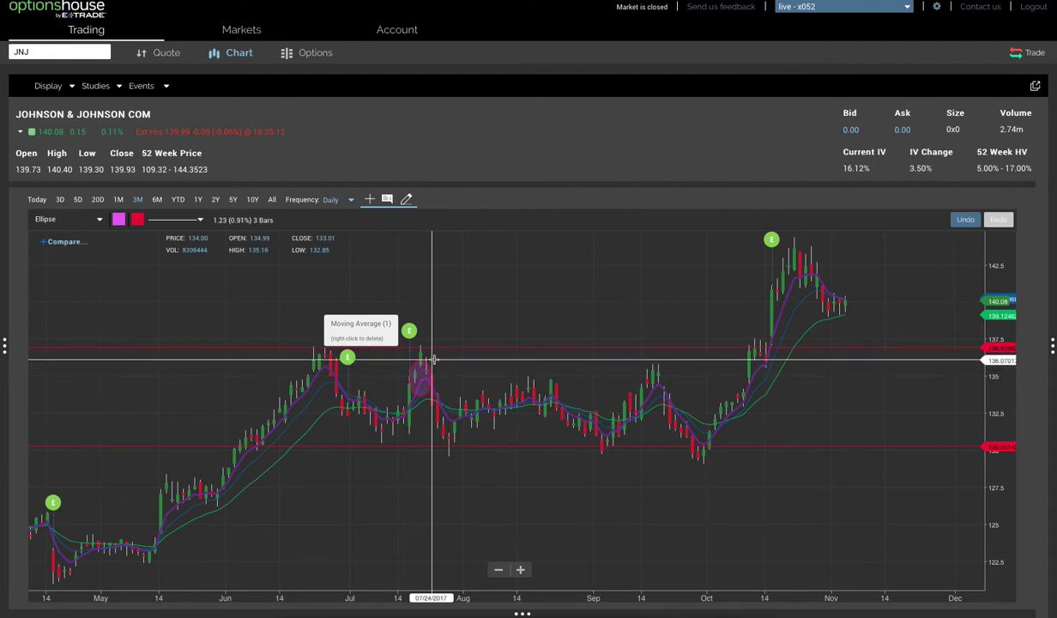
drag(429, 358, 422, 377)
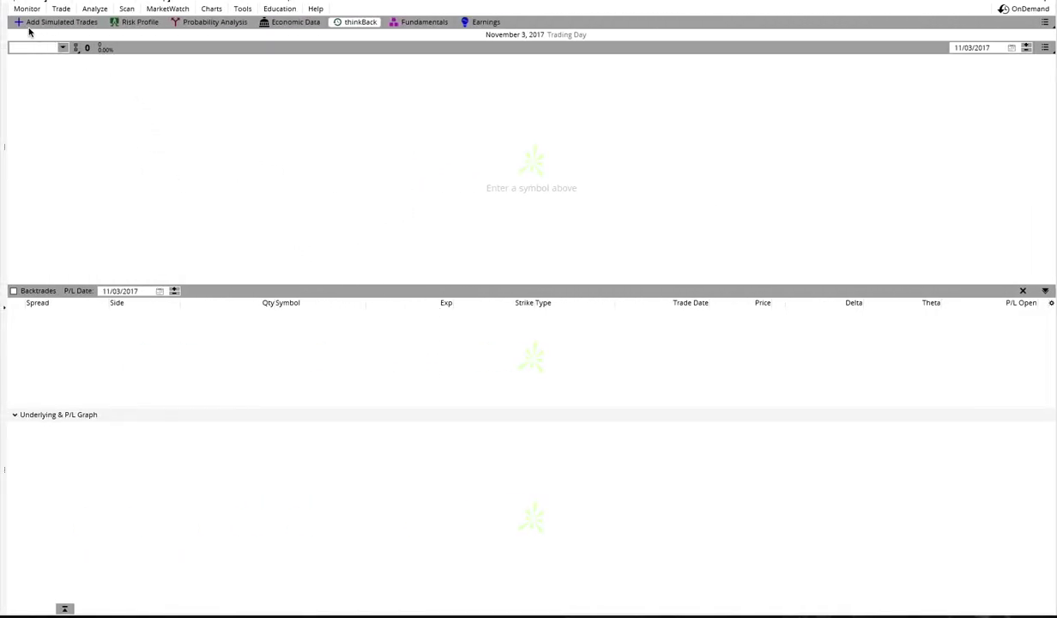
Open thinkBack under Analyze and load JNJ as the symbol
click(106, 12)
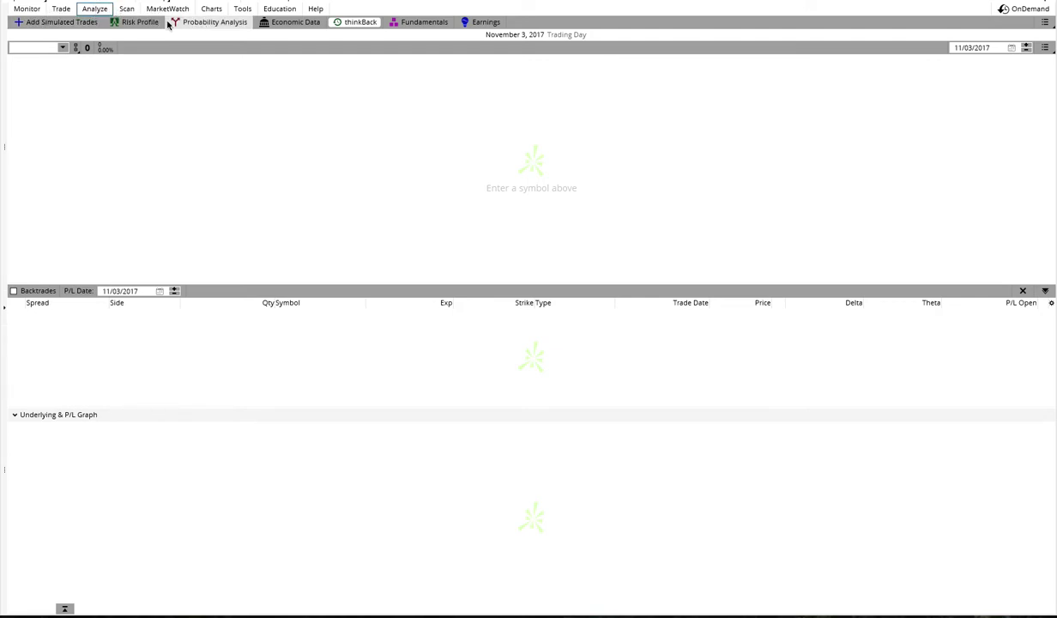
click(346, 25)
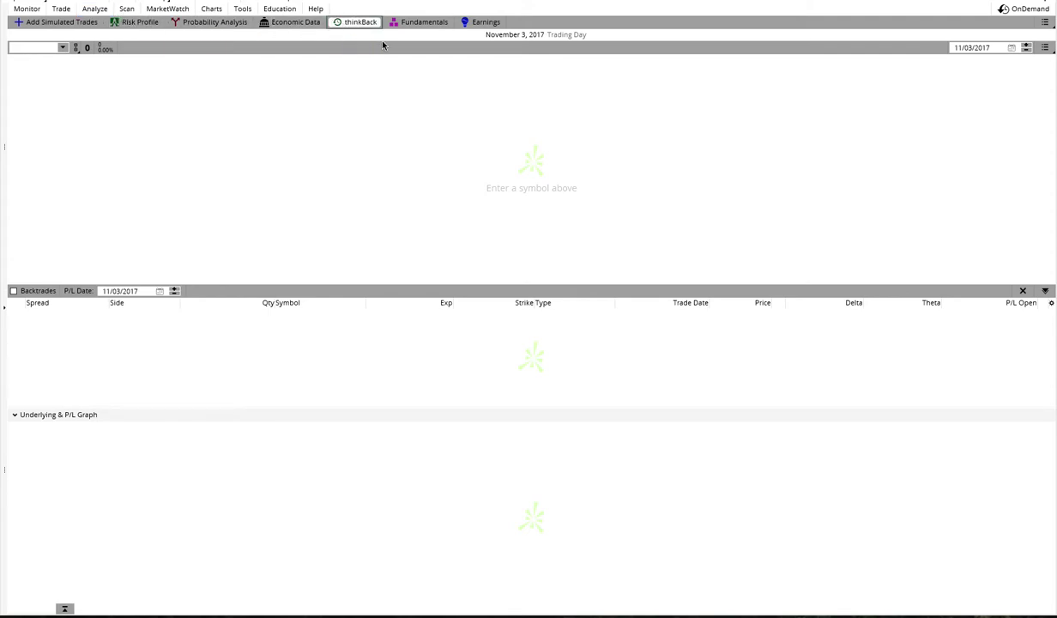
click(41, 49)
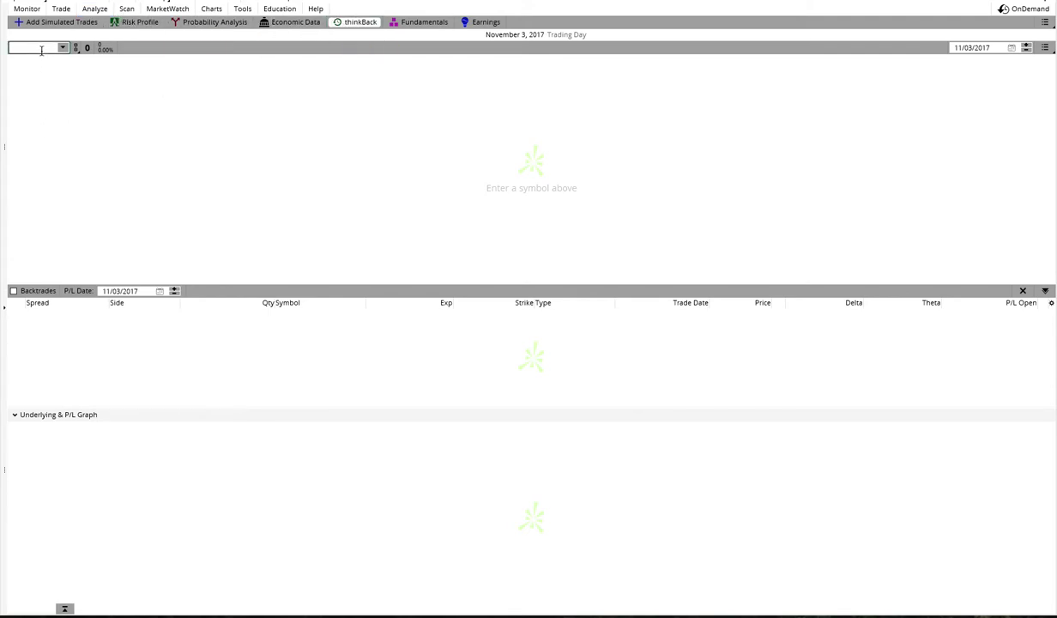
text(JNJ)
key(Return)
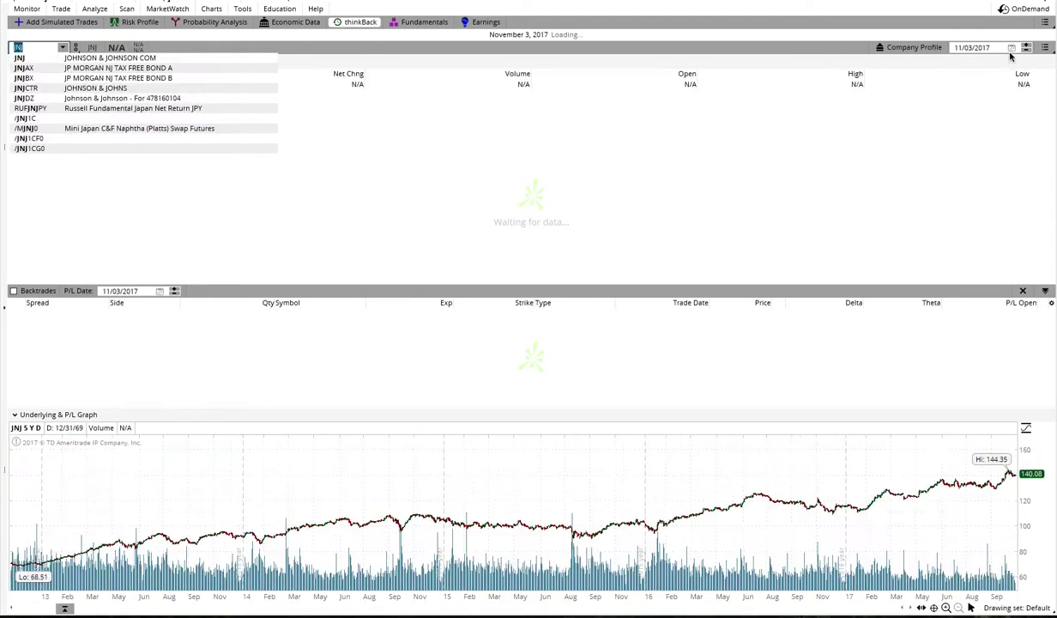
Move the thinkBack date back four months to July 24, 2017
click(1011, 48)
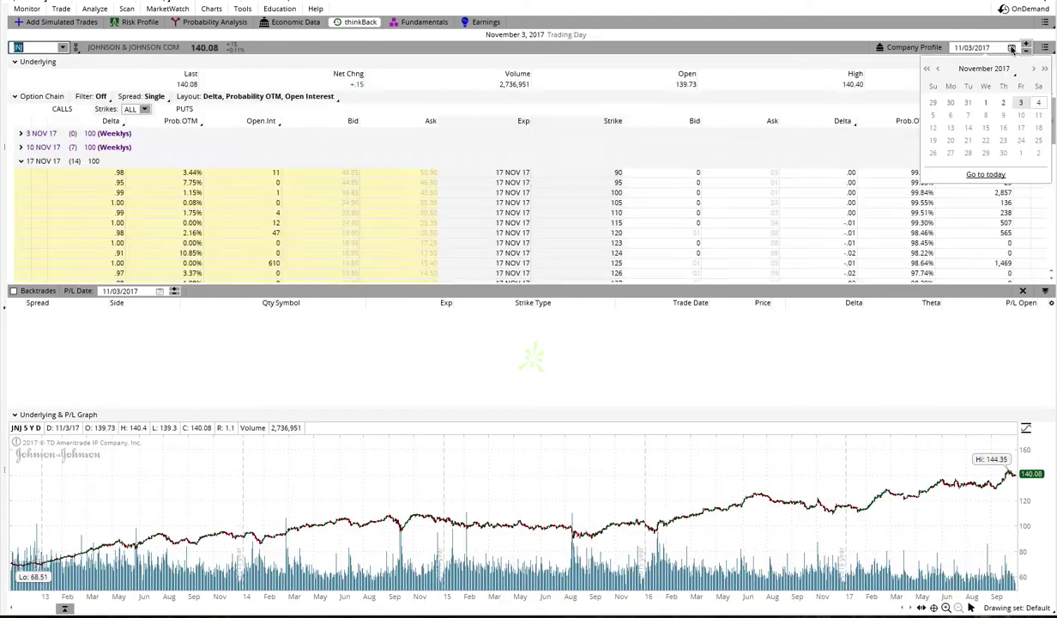
click(939, 69)
click(939, 69)
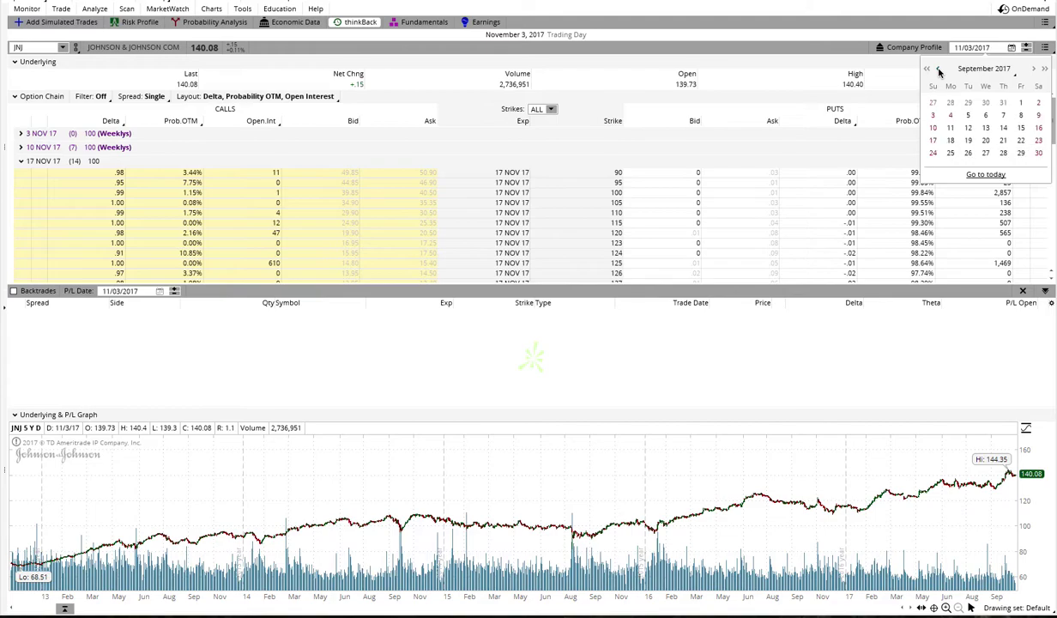
click(939, 69)
click(939, 69)
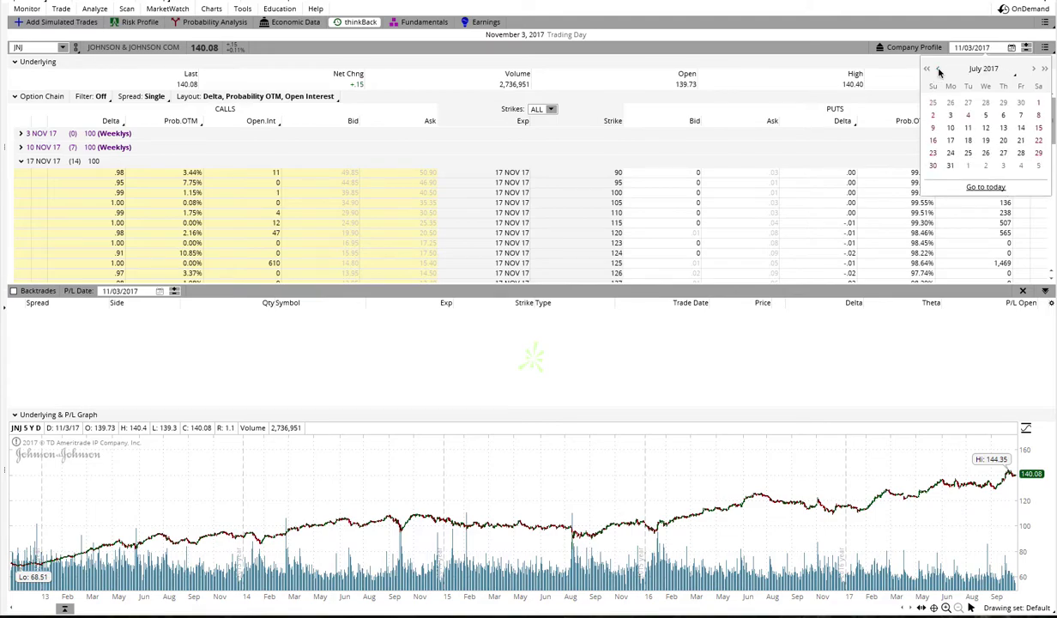
click(950, 153)
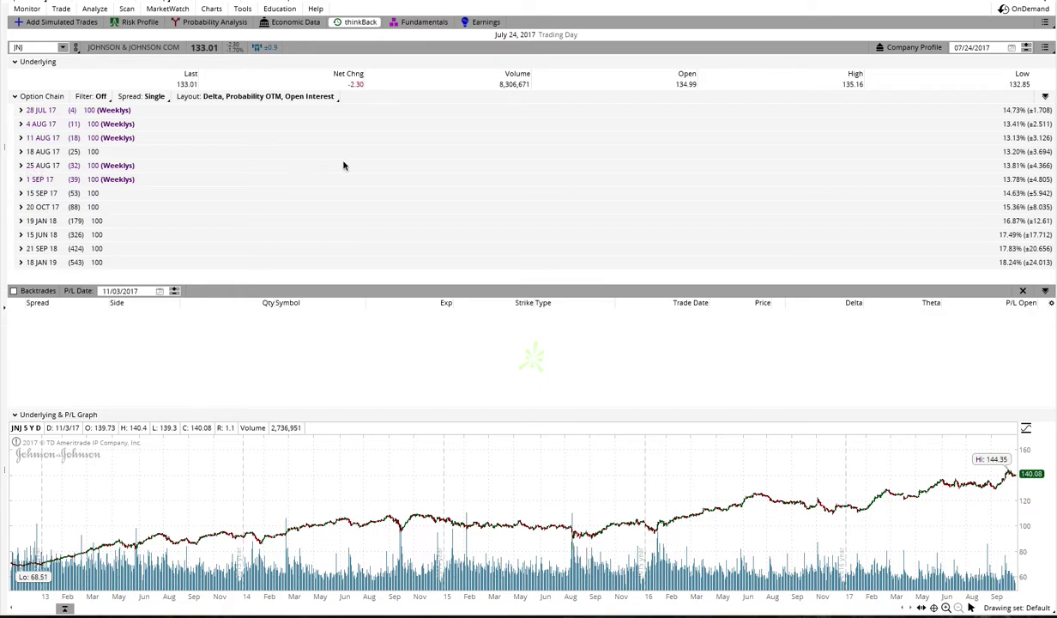
In the 25 AUG 17 chain, replace a 126 put sale with selling the 127 put and buying the 122 put
click(24, 167)
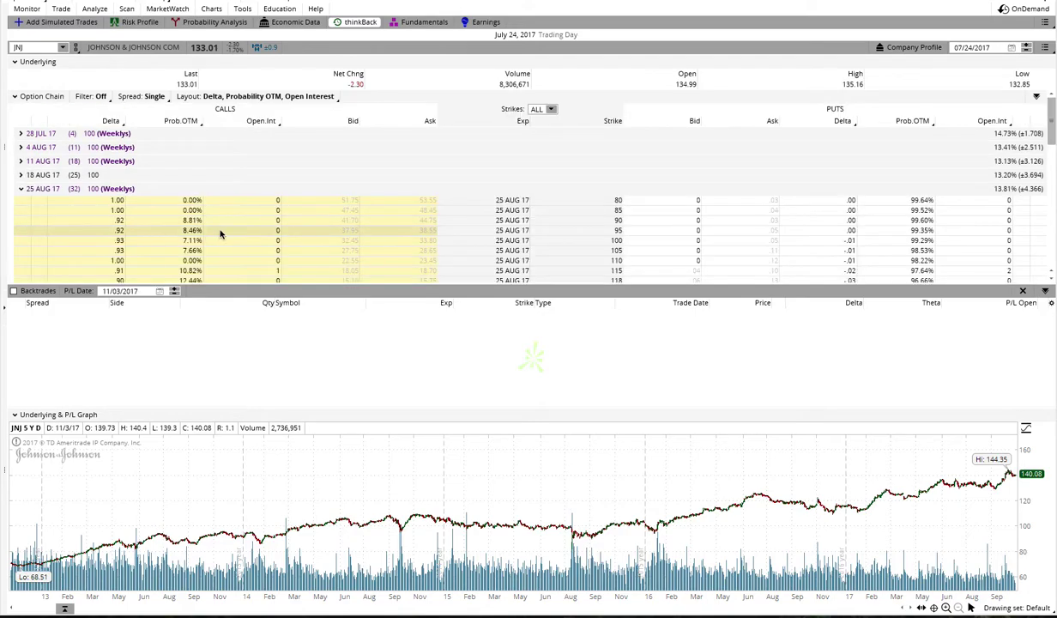
scroll(328, 253, down, 1)
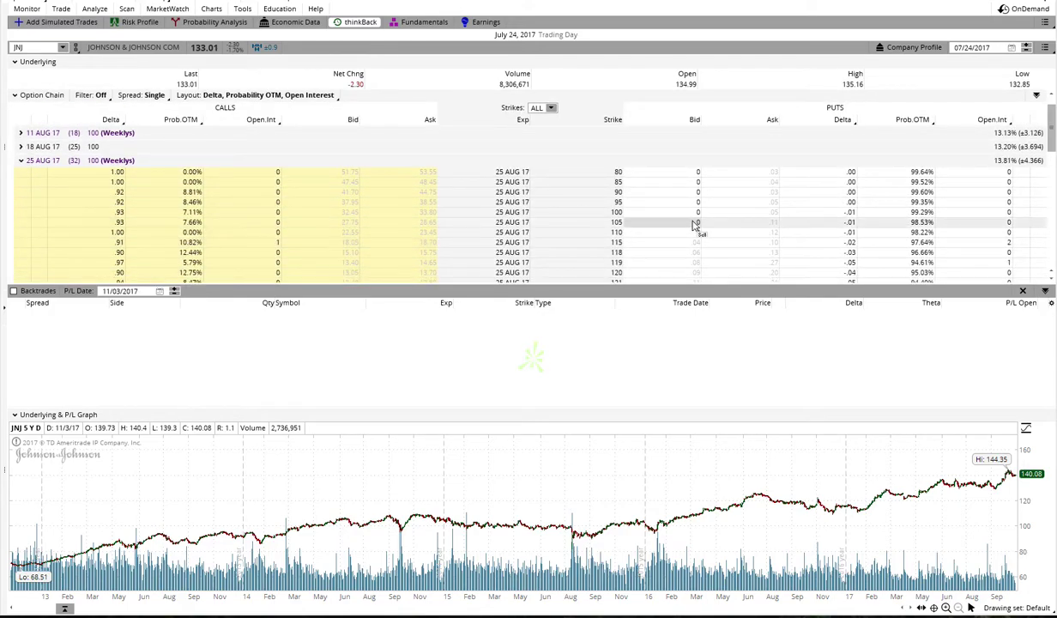
scroll(837, 225, down, 4)
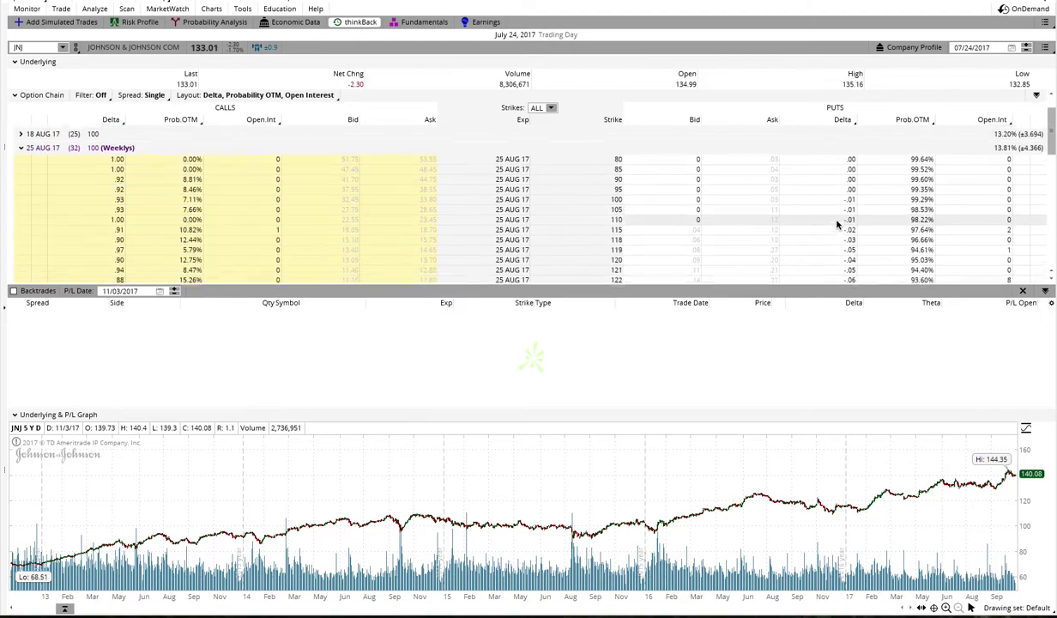
scroll(837, 225, down, 1)
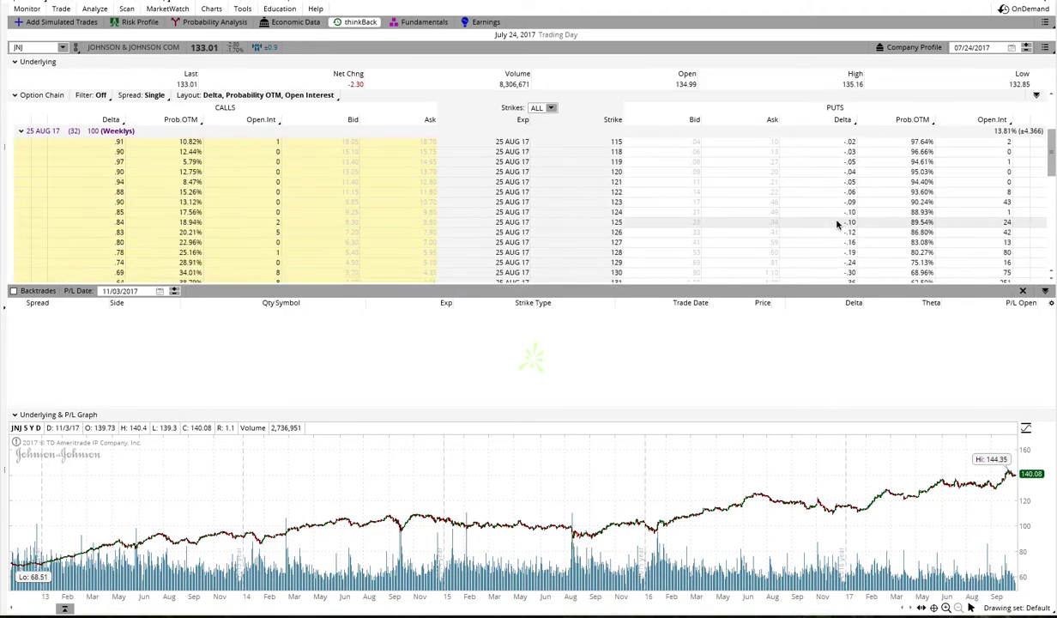
click(697, 235)
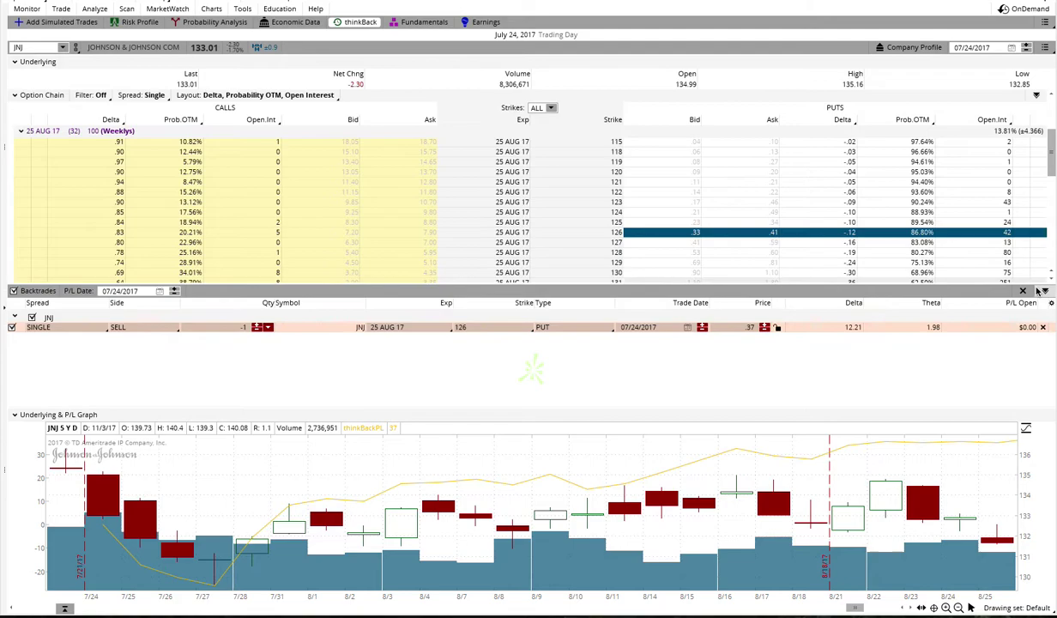
click(1042, 329)
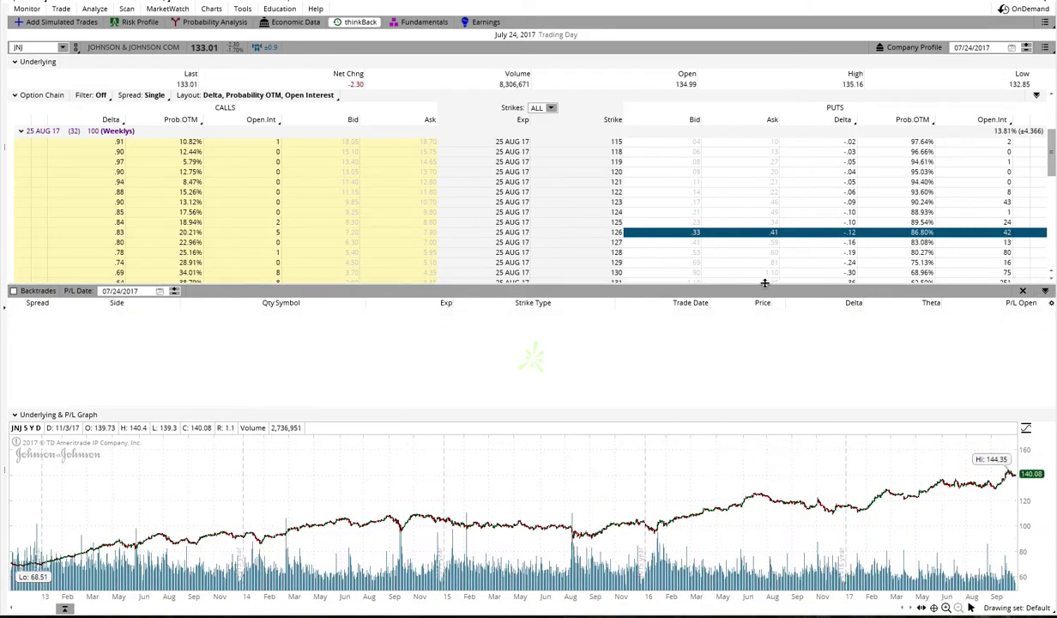
click(695, 244)
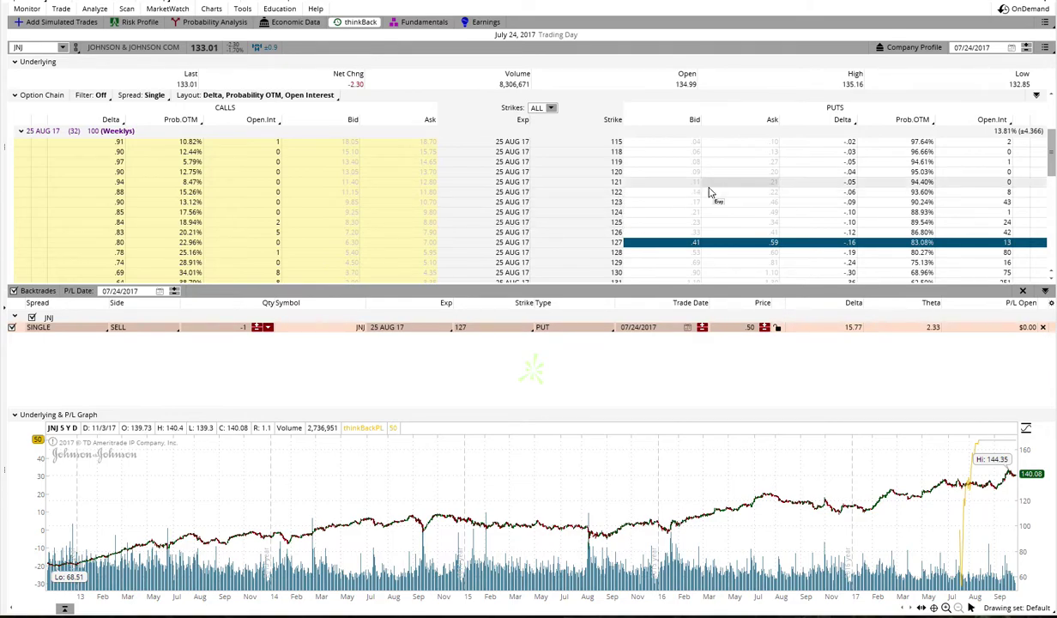
click(772, 193)
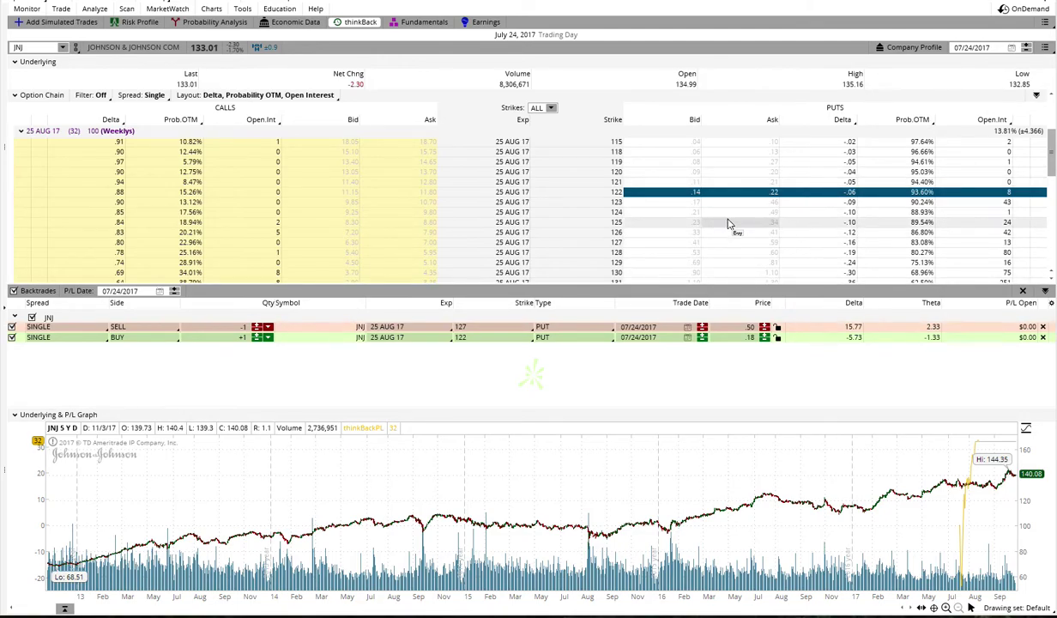
scroll(309, 254, down, 2)
Sell the 25 AUG 17 138 call at .305 and buy the 143 call at .035
scroll(309, 254, down, 3)
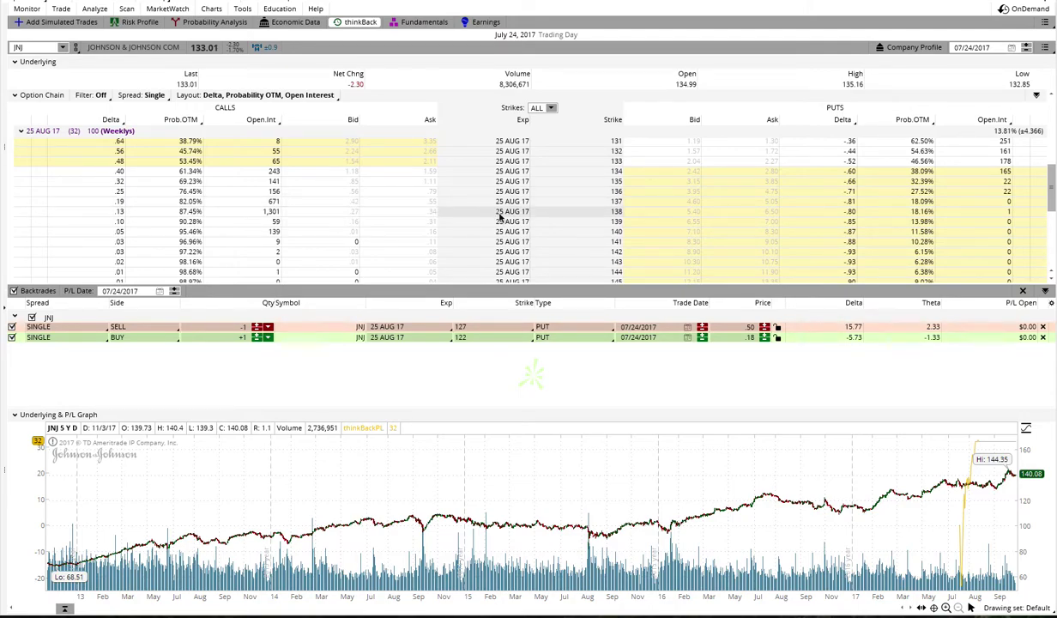
click(356, 218)
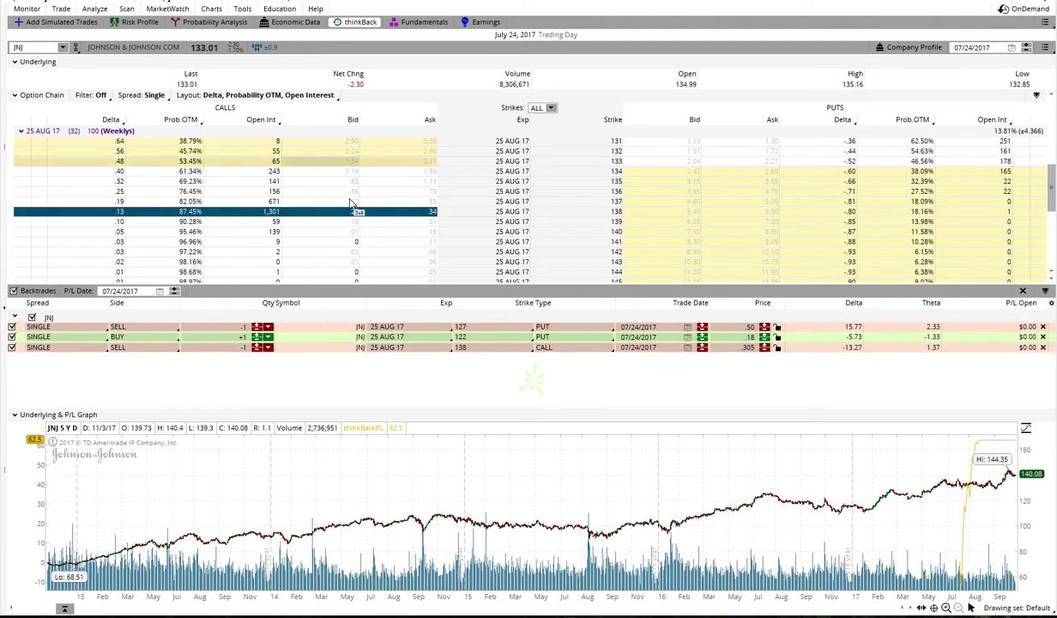
click(420, 262)
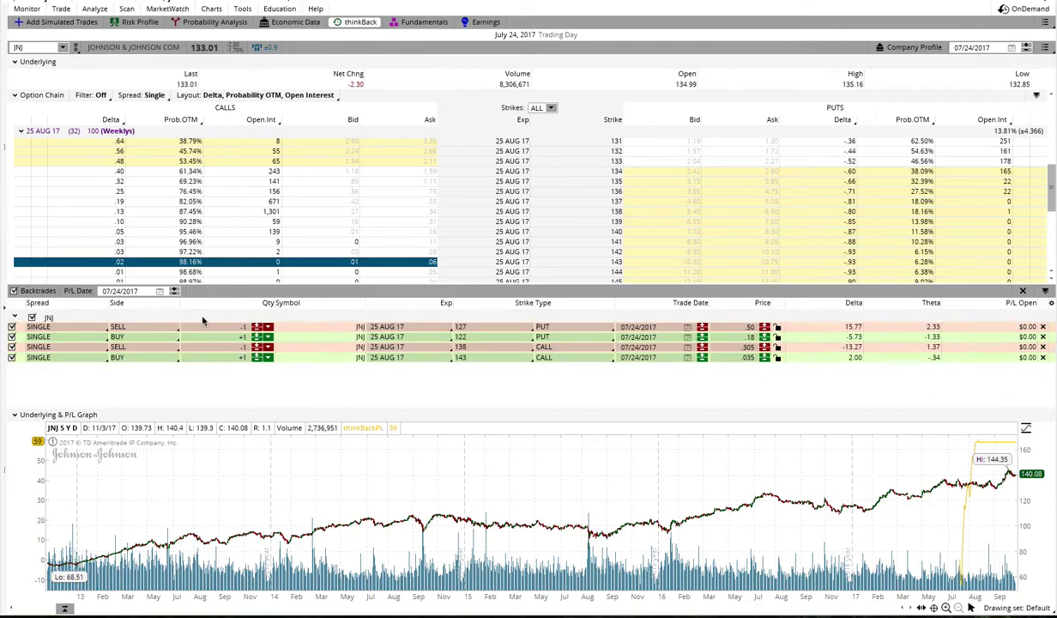
Raise the 127 put, 122 put, 138 call and 143 call legs to 2 contracts each
click(257, 326)
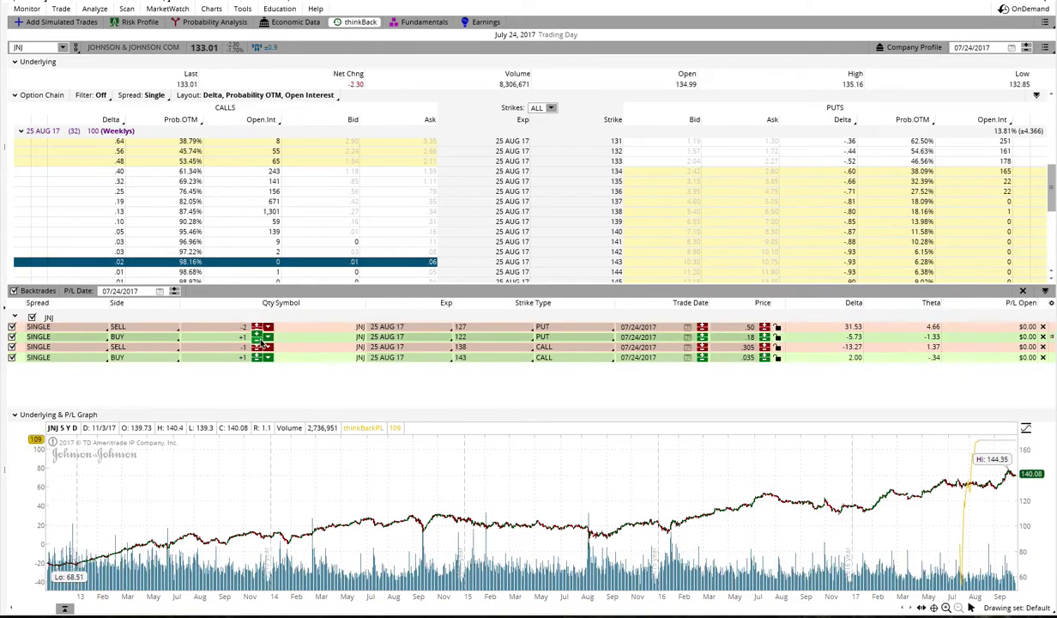
click(256, 335)
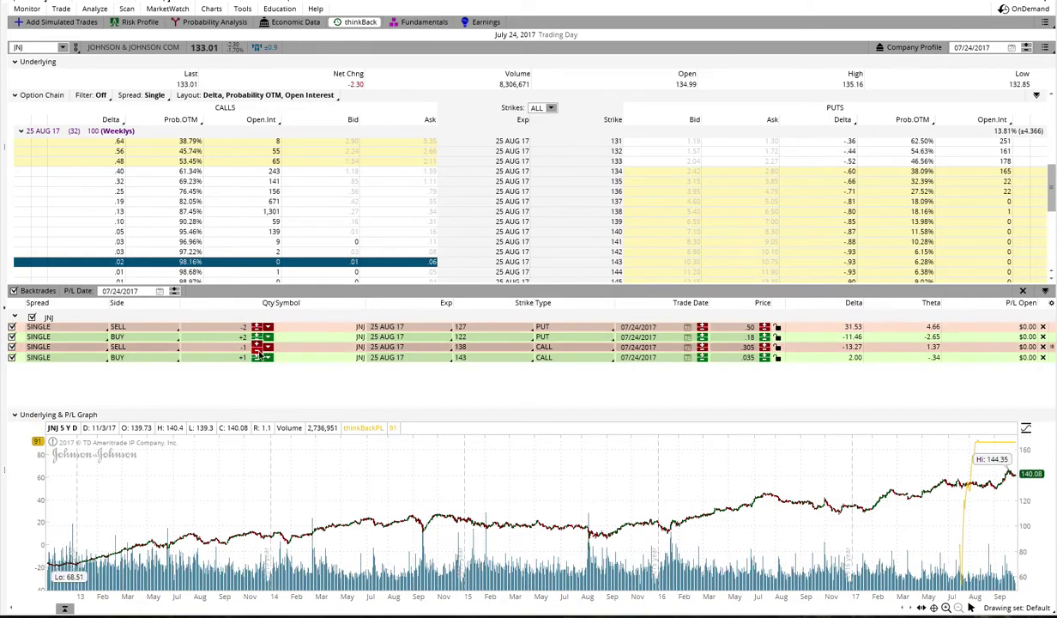
click(256, 347)
click(256, 356)
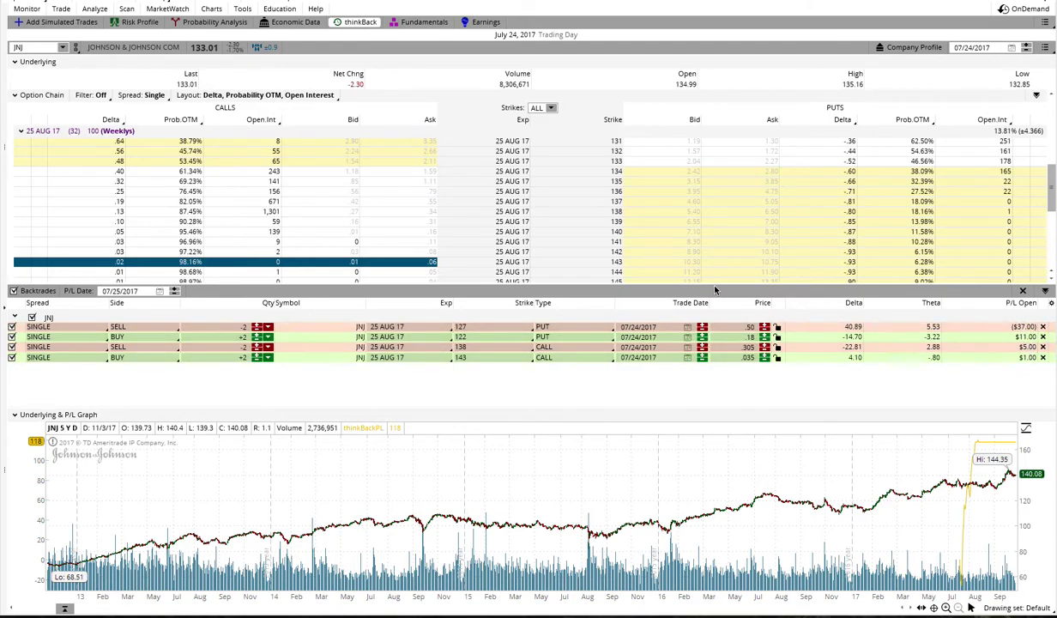
Set the P/L date to August 1, 2017 using the date picker
click(160, 292)
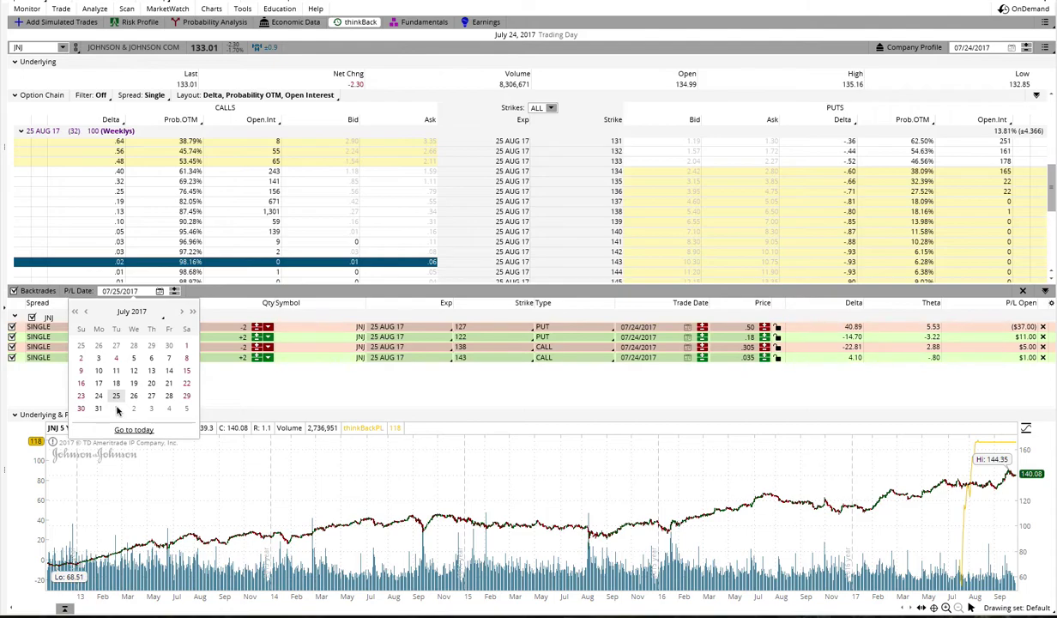
click(117, 409)
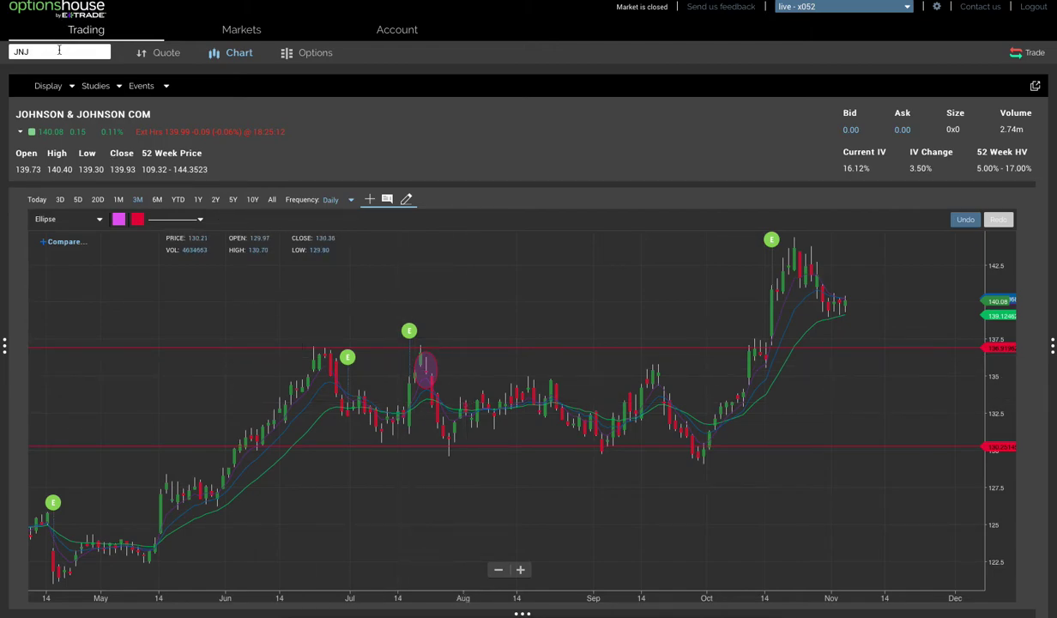
Pan the JNJ chart to show June through December and stretch the price scale vertically
drag(524, 324, 502, 220)
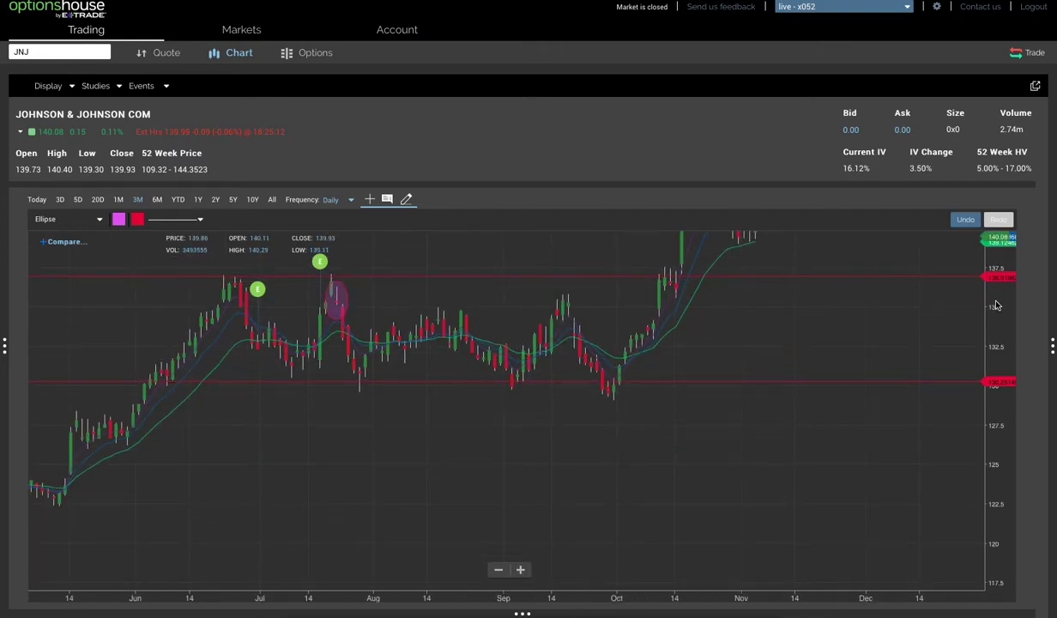
drag(959, 335, 986, 250)
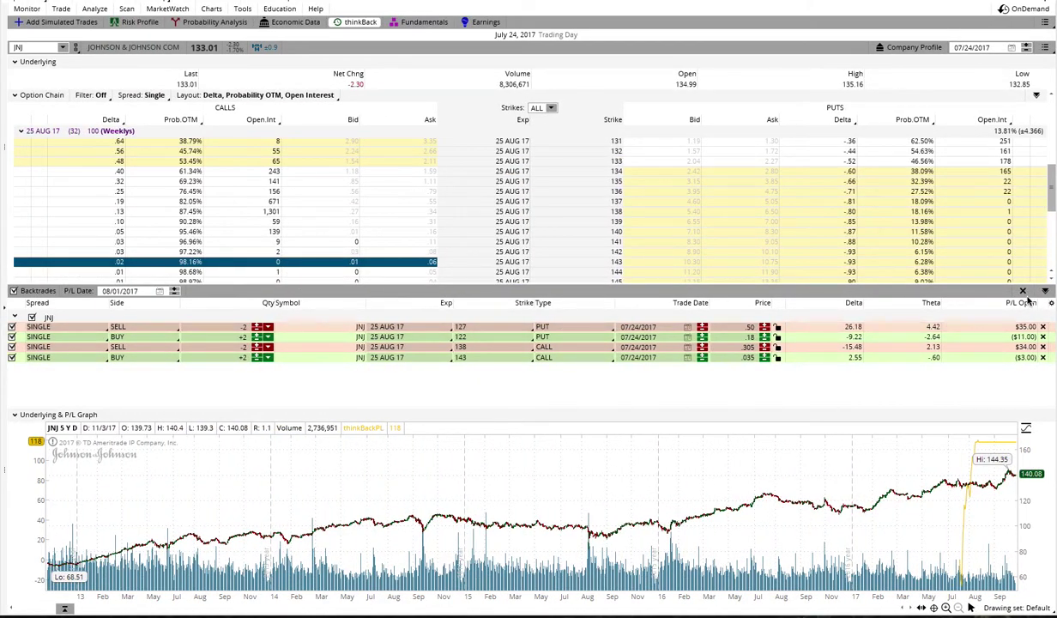
Keep JNJ as the symbol and clear all four condor legs from the Backtrades list
click(63, 47)
click(62, 47)
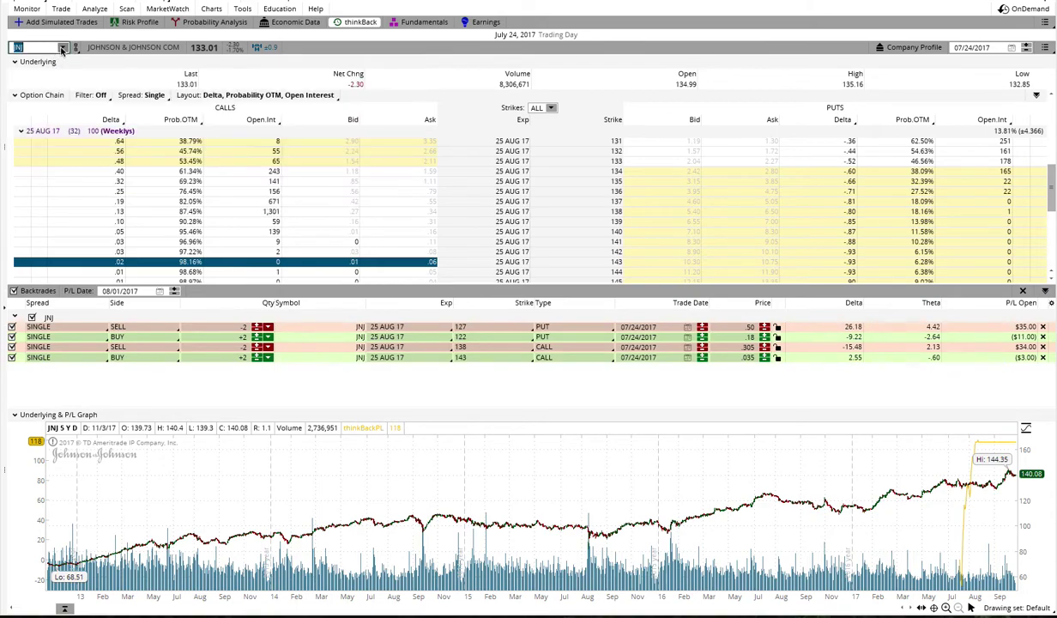
click(1011, 47)
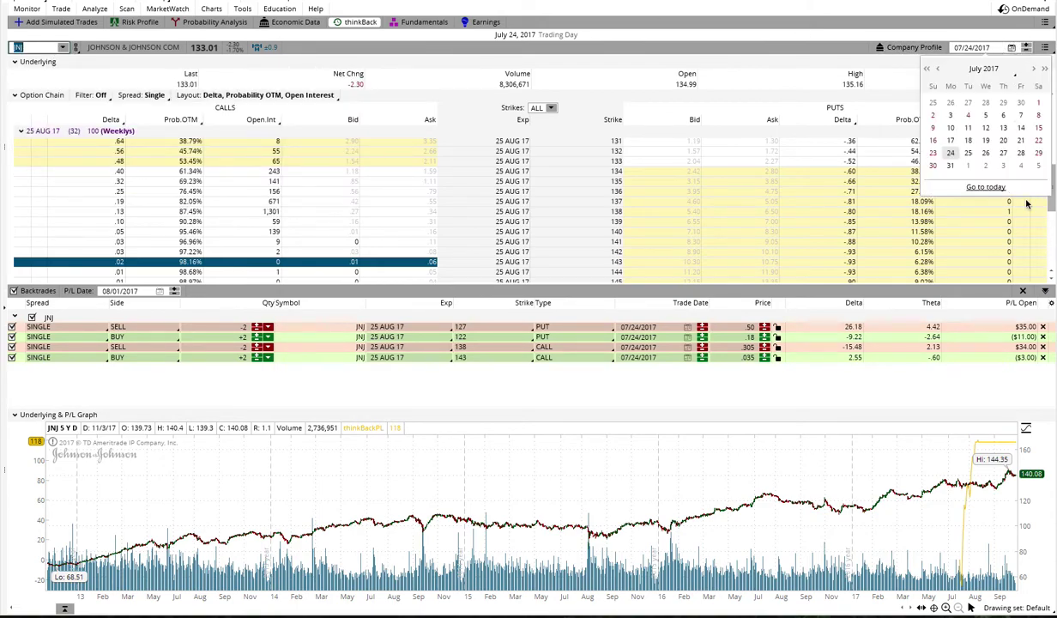
click(987, 279)
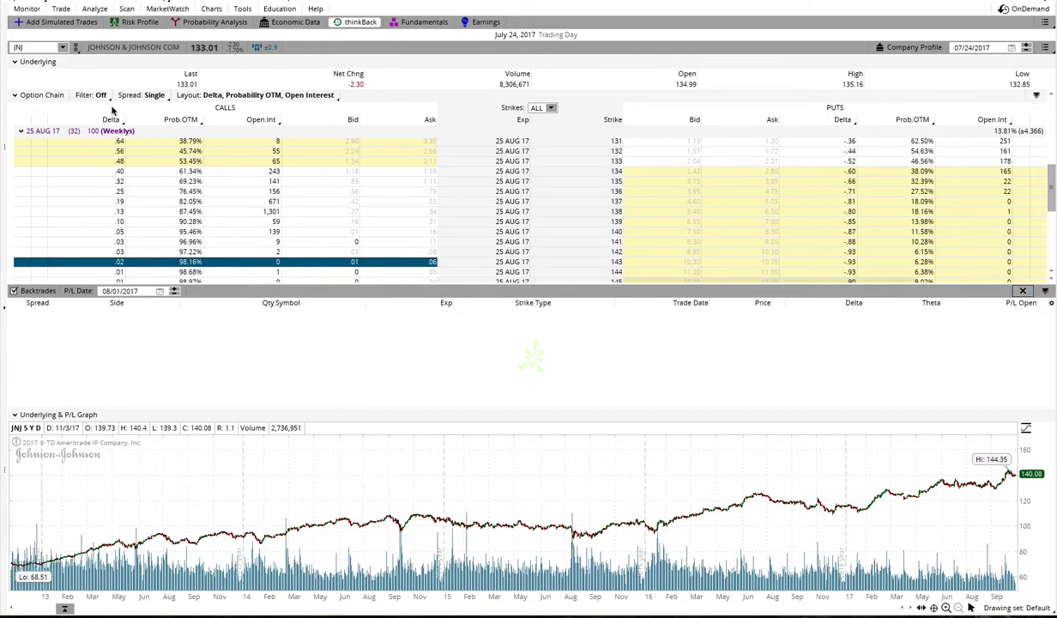
Collapse and re-expand the 25 AUG 17 JNJ expiration to show its strikes again
click(26, 131)
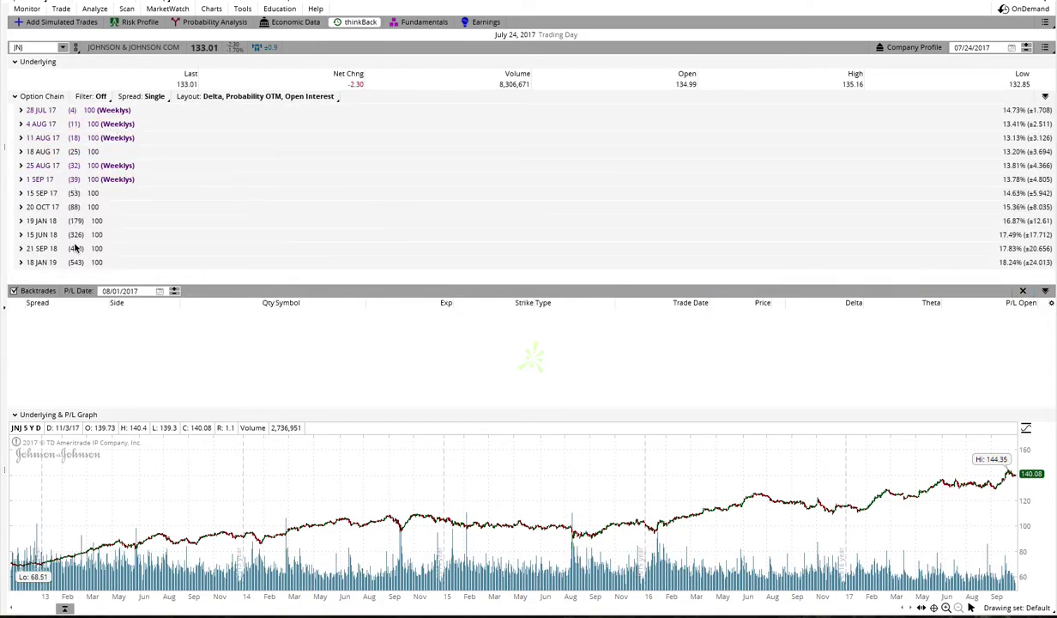
click(38, 165)
scroll(374, 235, down, 5)
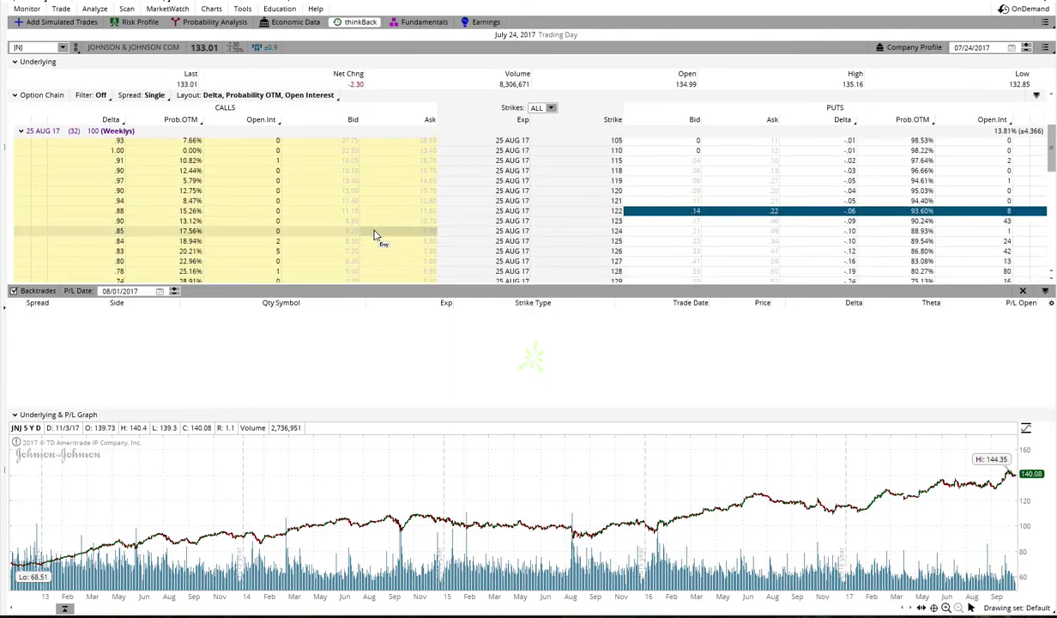
scroll(374, 235, down, 1)
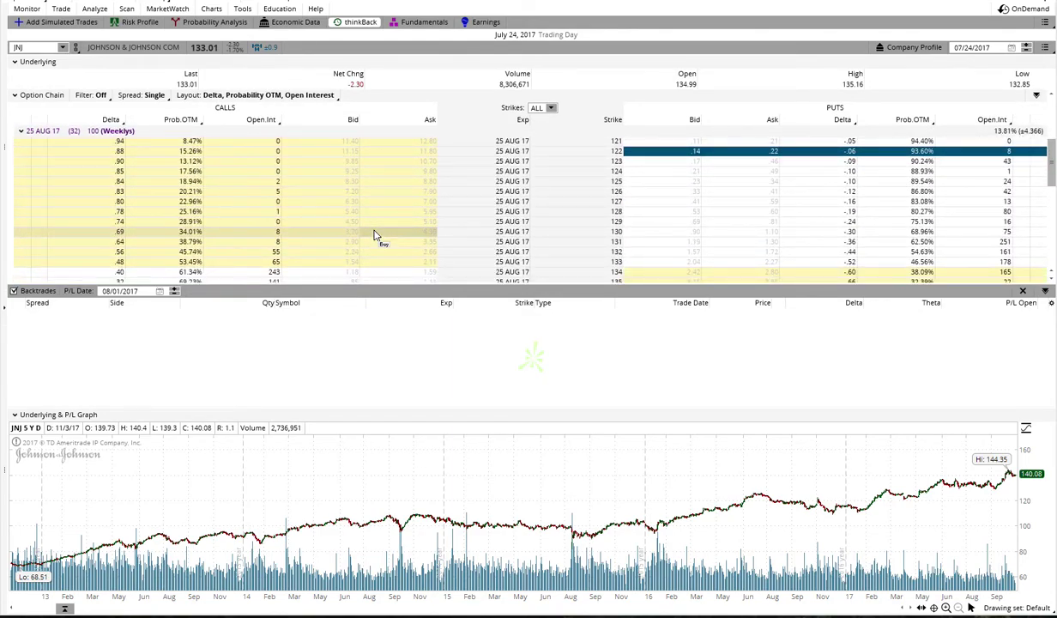